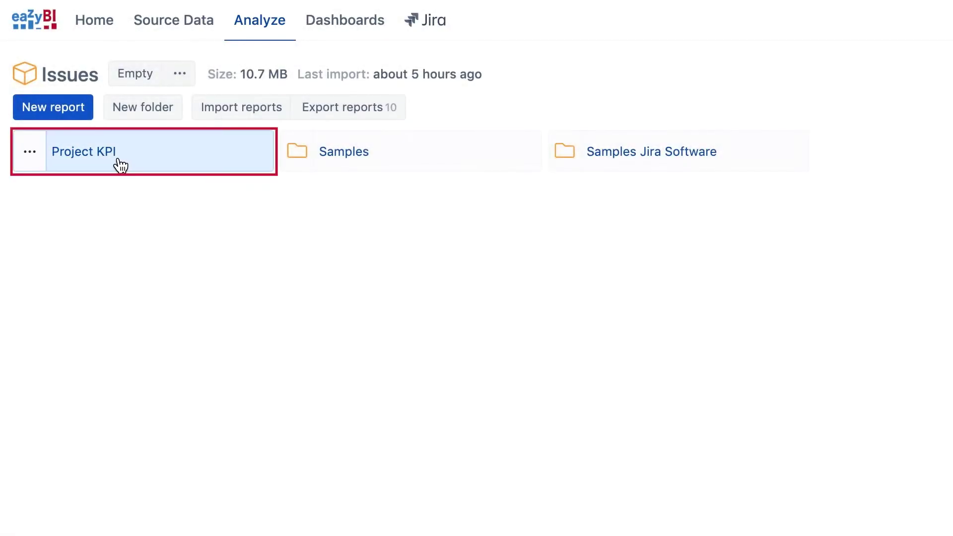
- Open the 'Resolved issues and logged hours in time' report from the Project KPI folder
{"action": "left_click", "coordinate": [118, 163]}
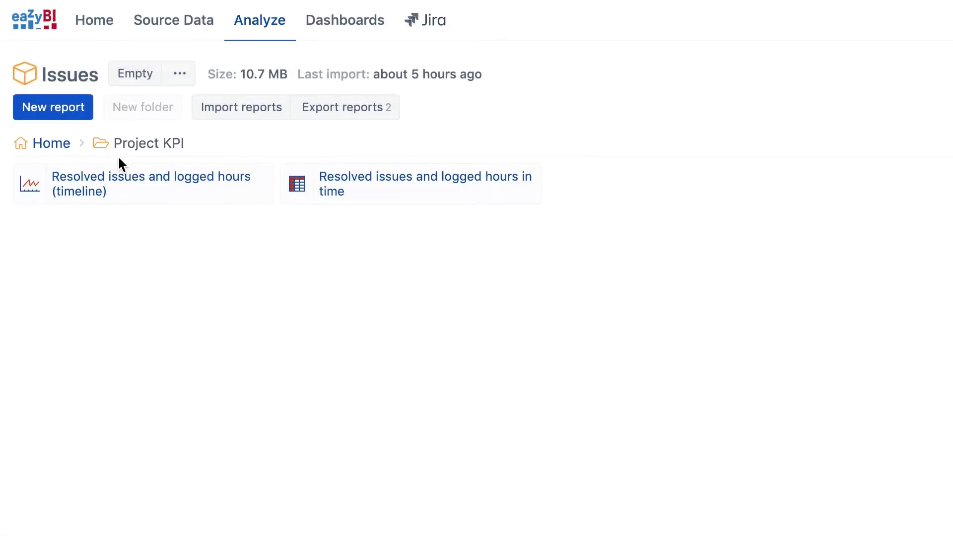
{"action": "left_click", "coordinate": [367, 189]}
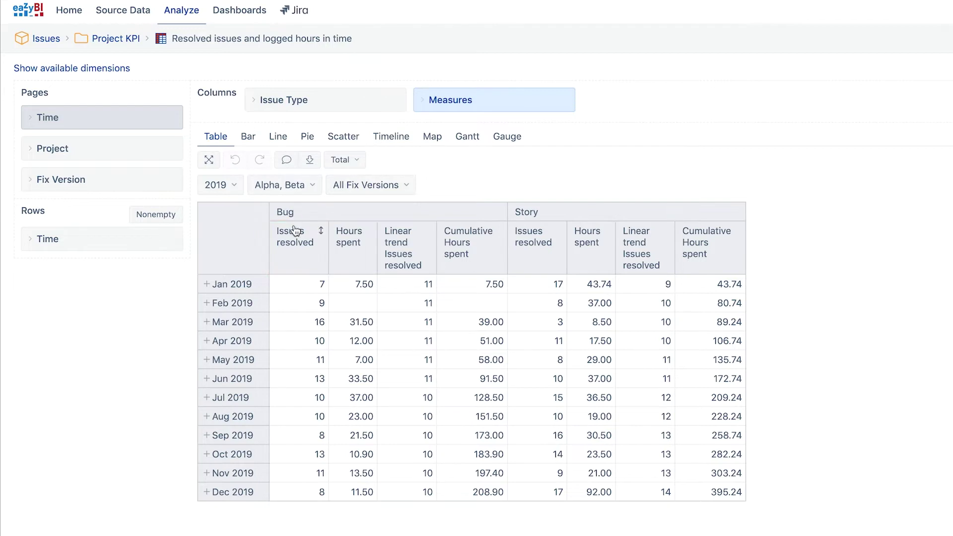
- Keep only the Issues resolved measure and move Measures ahead of Issue Type in Columns
{"action": "left_click", "coordinate": [297, 241]}
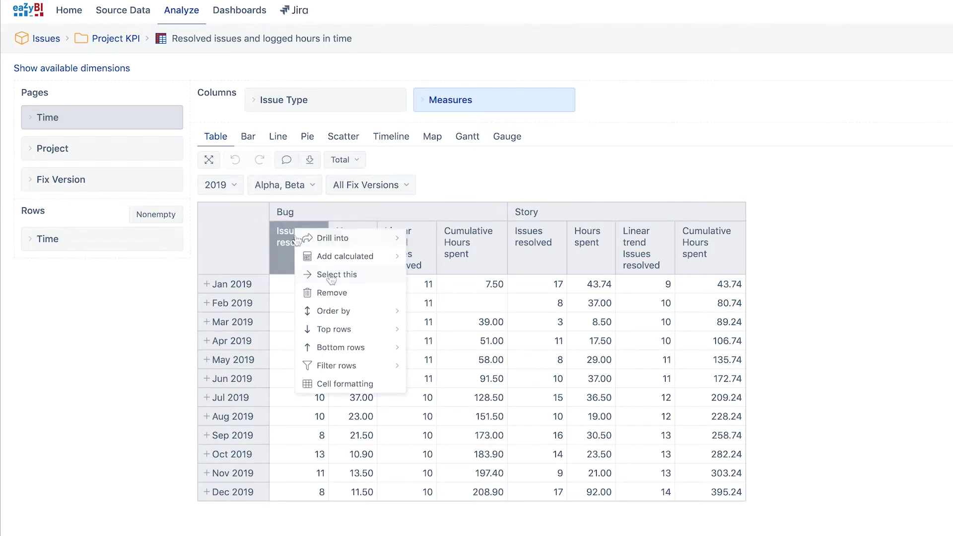
{"action": "left_click", "coordinate": [332, 278]}
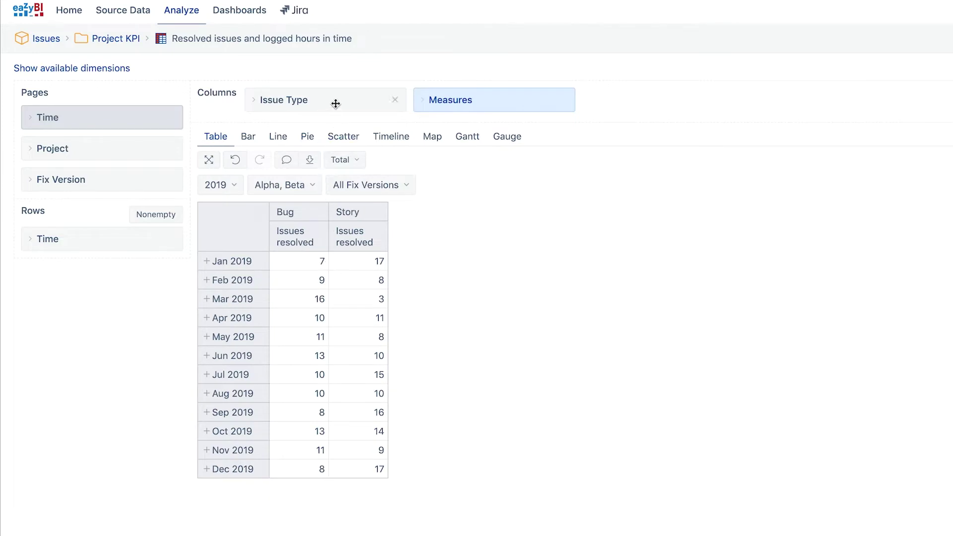
{"action": "left_click_drag", "start_coordinate": [336, 104], "coordinate": [543, 108]}
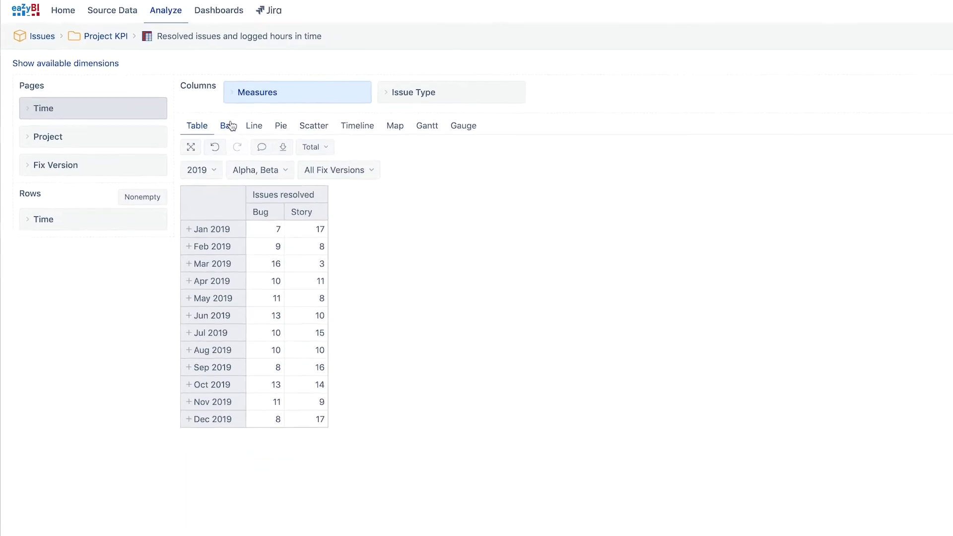
- Switch to a Bar chart with the Bug and Story bars stacked
{"action": "left_click", "coordinate": [231, 126]}
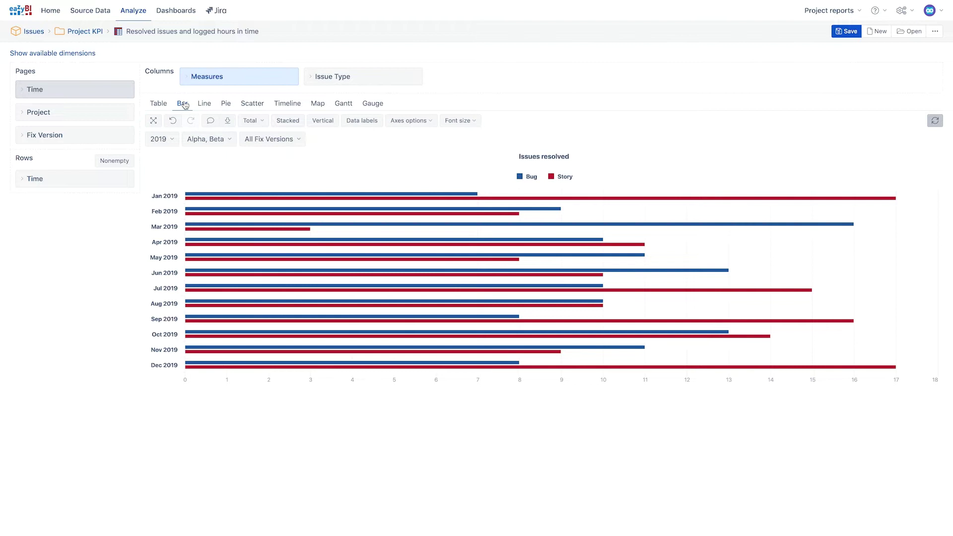
{"action": "left_click", "coordinate": [280, 121]}
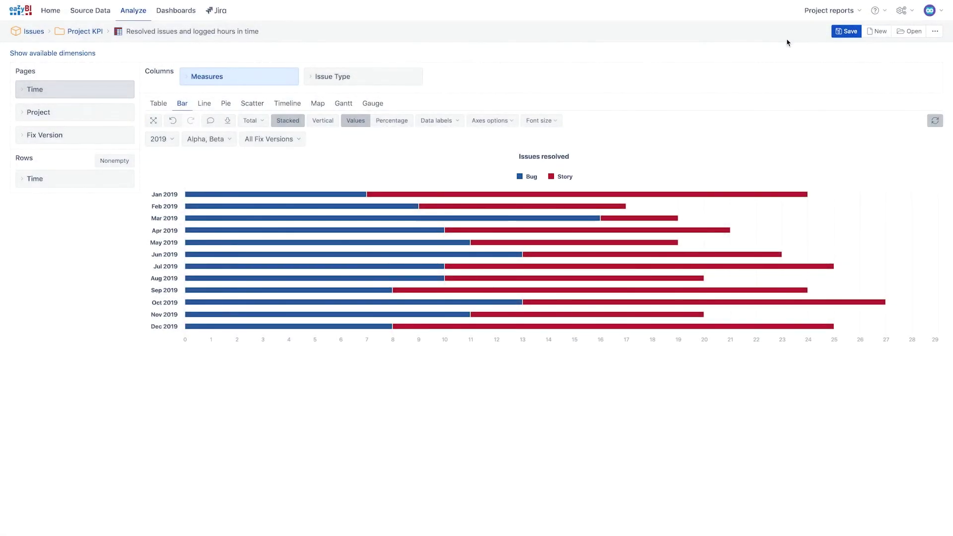
- Save a copy named 'Resolved issues and logged hours in time (bar chart)'
{"action": "left_click", "coordinate": [839, 33]}
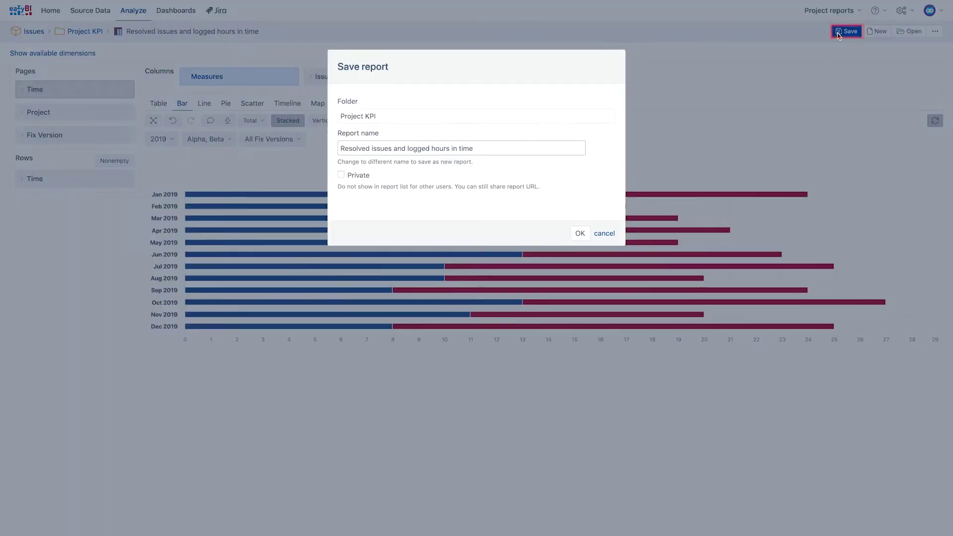
{"action": "left_click", "coordinate": [516, 148]}
{"action": "type", "text": "(bar chart)"}
{"action": "left_click", "coordinate": [583, 238]}
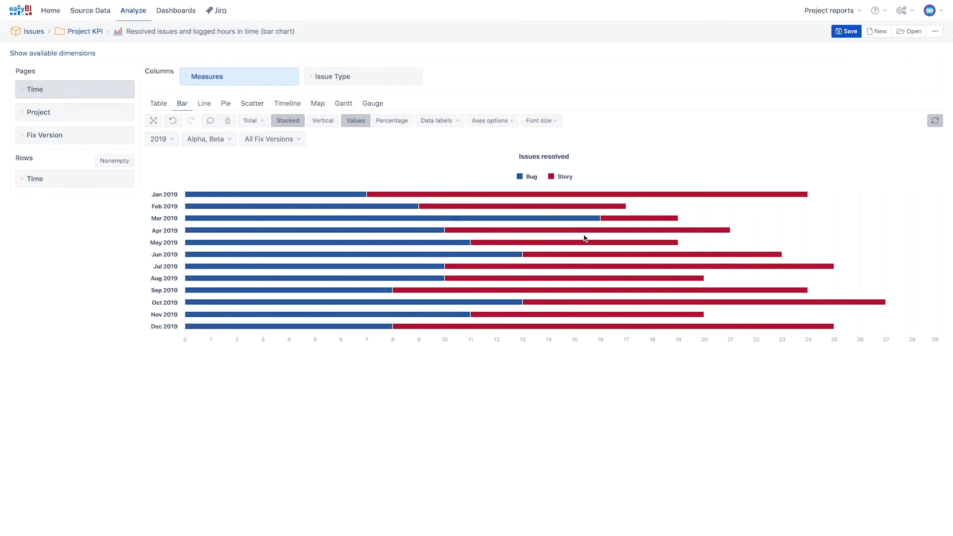
- Scale the stacked bars to 100% percentage and label each bar with its value
{"action": "left_click", "coordinate": [390, 126]}
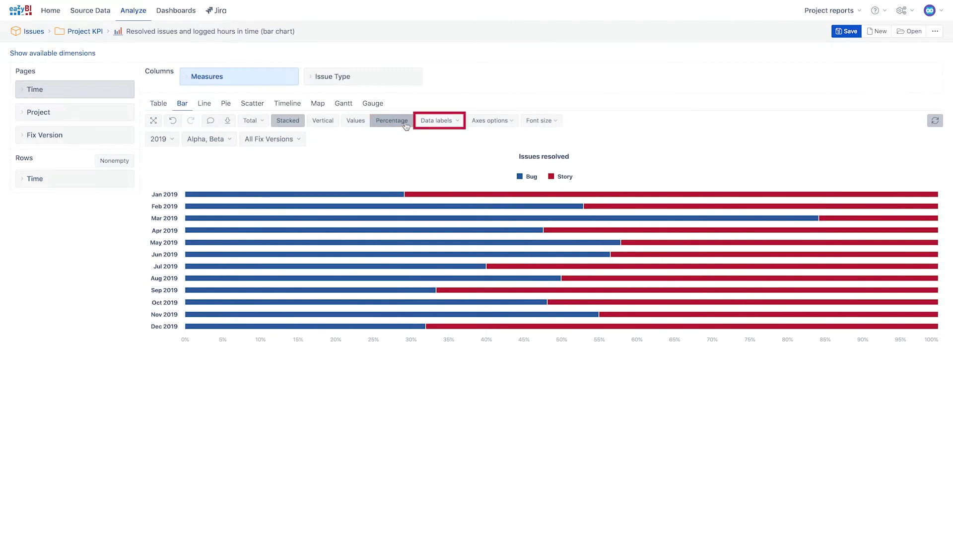
{"action": "left_click", "coordinate": [425, 123]}
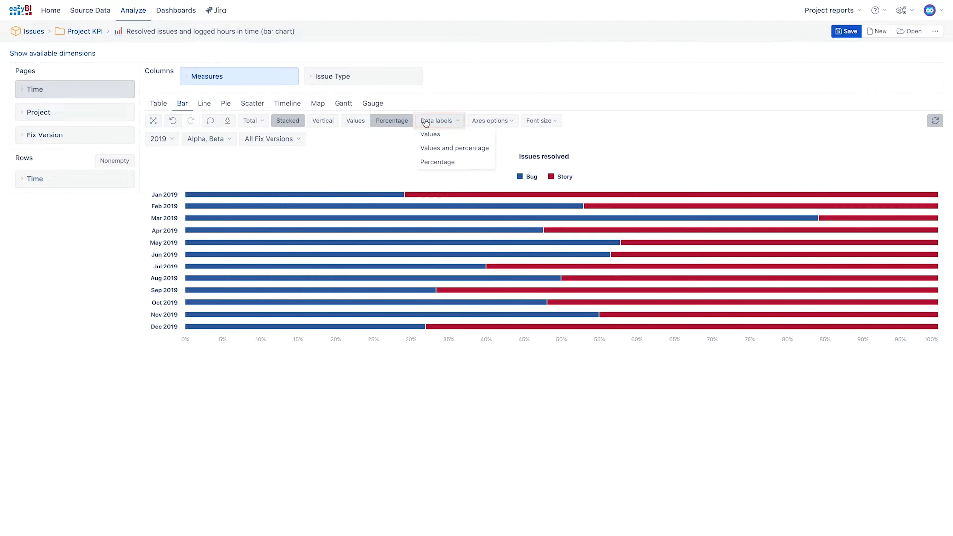
{"action": "left_click", "coordinate": [428, 133]}
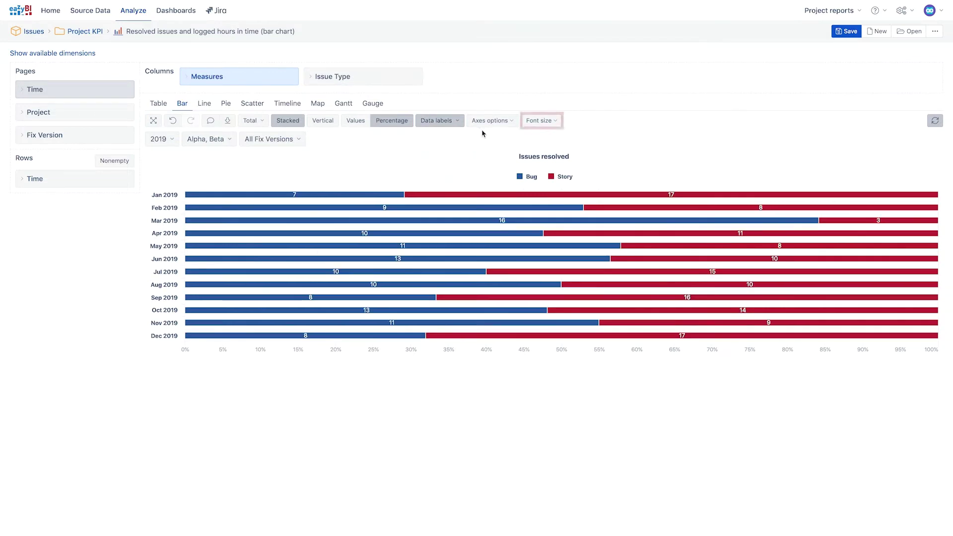
- Set the chart font size to large and make the bars vertical
{"action": "left_click", "coordinate": [544, 125]}
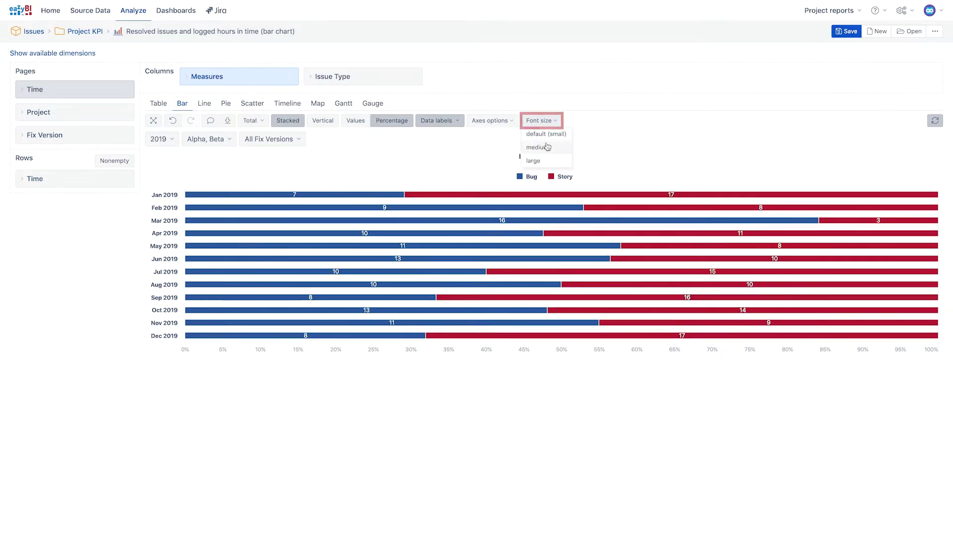
{"action": "left_click", "coordinate": [546, 147]}
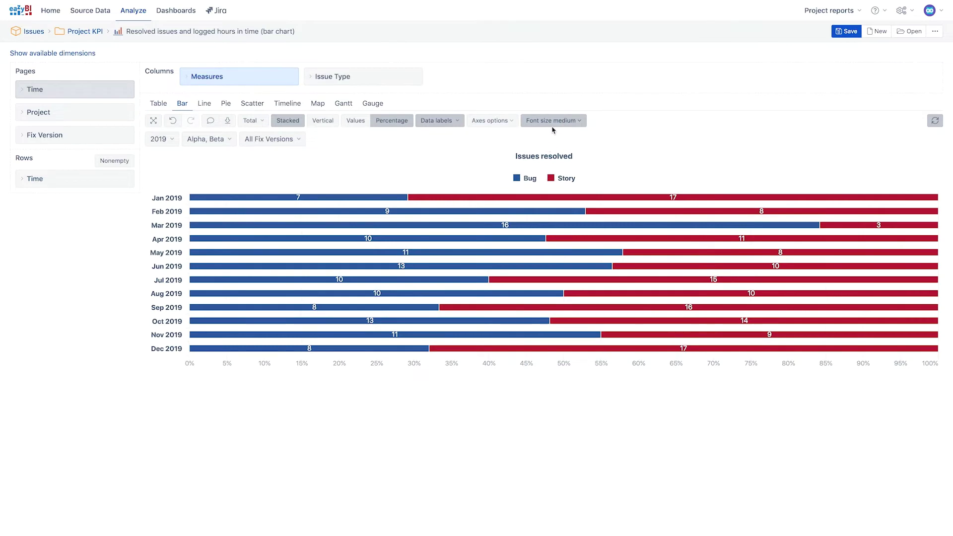
{"action": "left_click", "coordinate": [553, 125]}
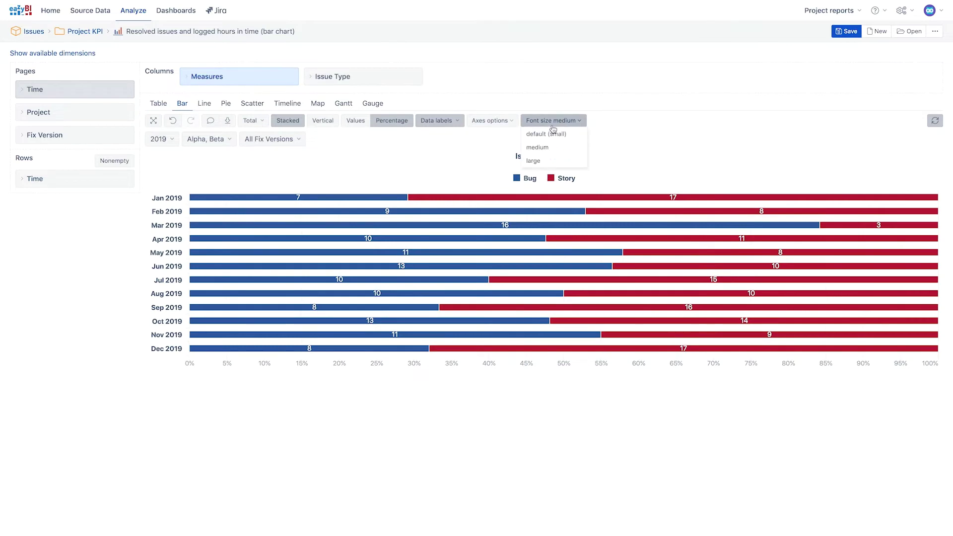
{"action": "left_click", "coordinate": [550, 161]}
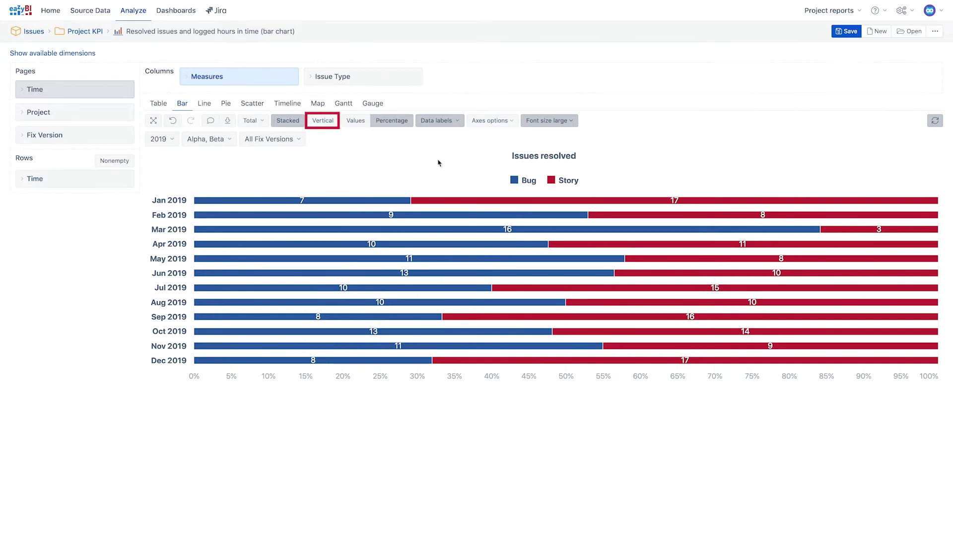
{"action": "left_click", "coordinate": [323, 121]}
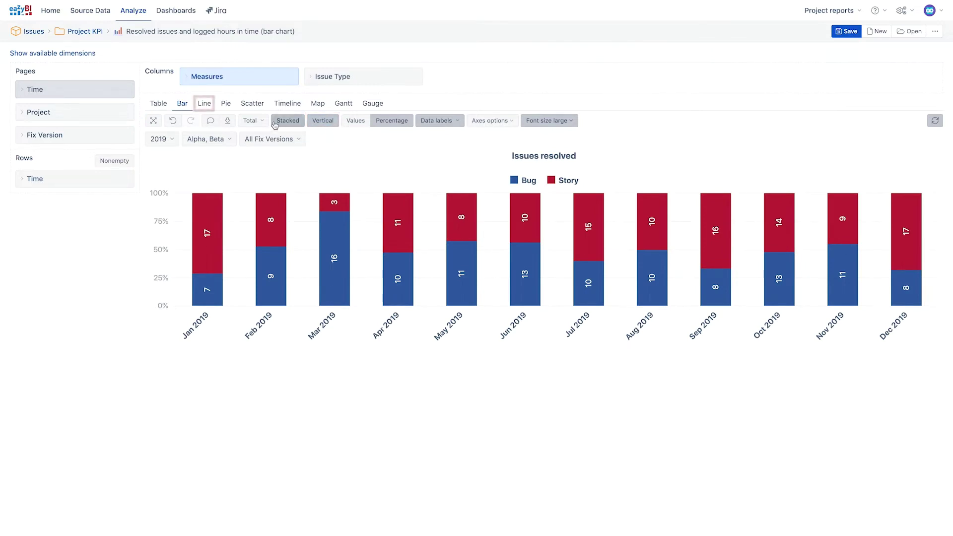
- Switch to a line chart and mark the Bug data points with triangles
{"action": "left_click", "coordinate": [207, 105]}
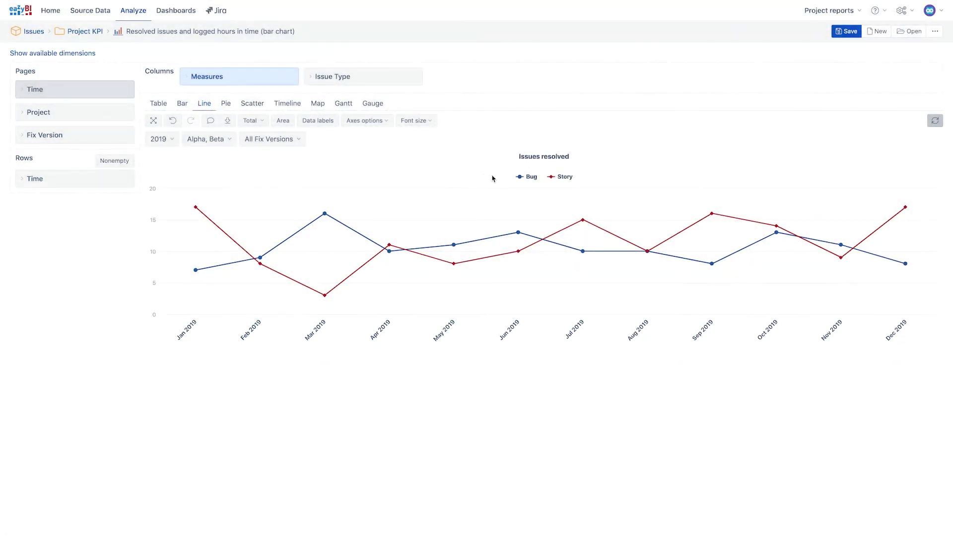
{"action": "left_click", "coordinate": [519, 177]}
{"action": "mouse_move", "coordinate": [547, 218]}
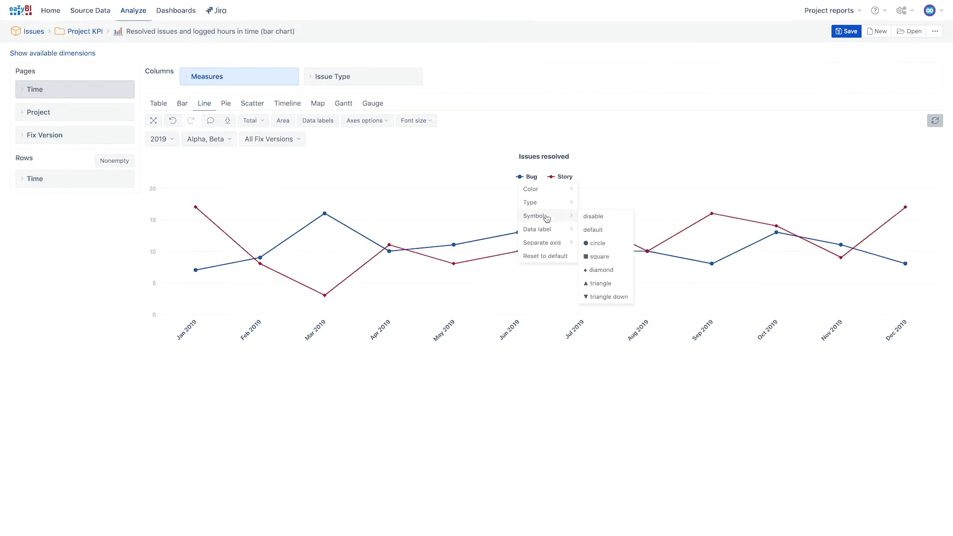
{"action": "left_click", "coordinate": [601, 283]}
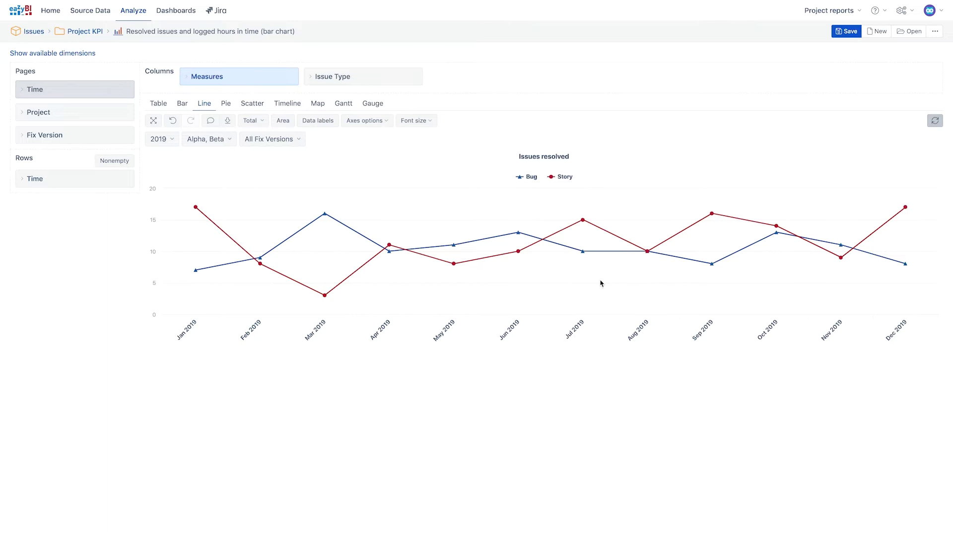
- Disable the point markers on the Story line
{"action": "left_click", "coordinate": [551, 177]}
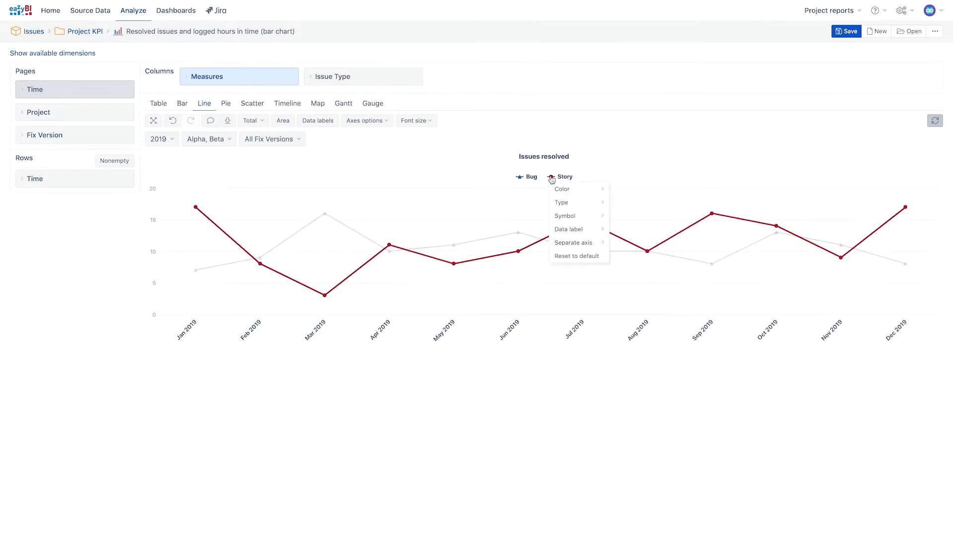
{"action": "mouse_move", "coordinate": [570, 216]}
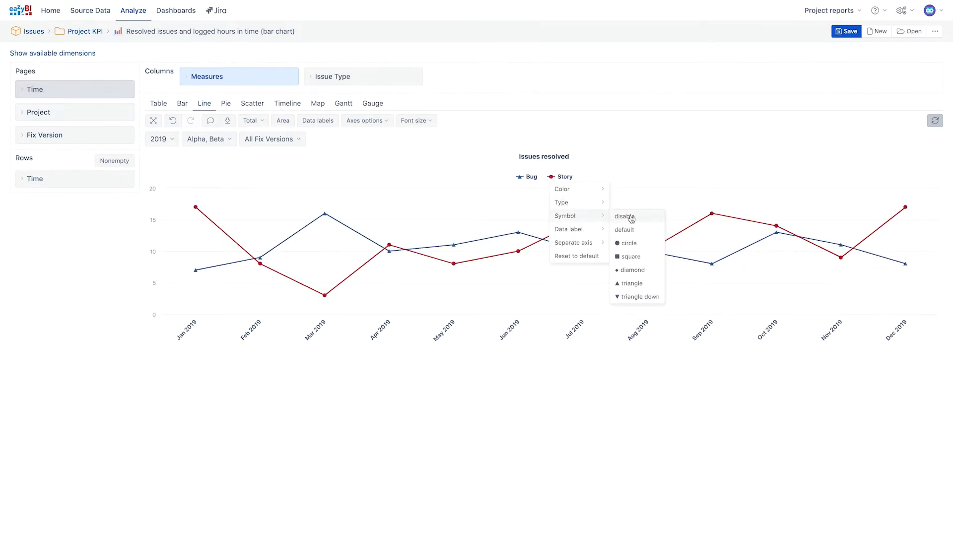
{"action": "left_click", "coordinate": [624, 217]}
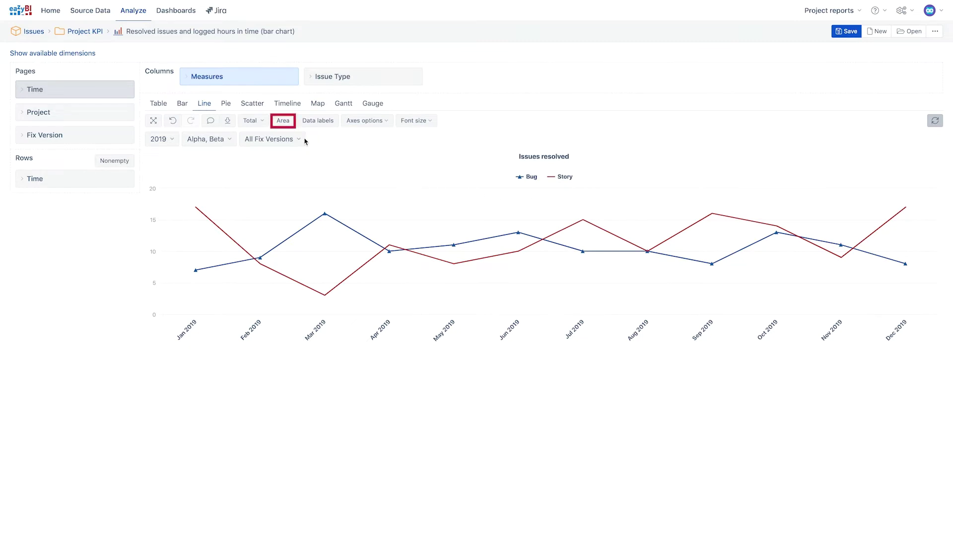
- Fill the lines as stacked areas on a 100% percentage scale
{"action": "left_click", "coordinate": [281, 124]}
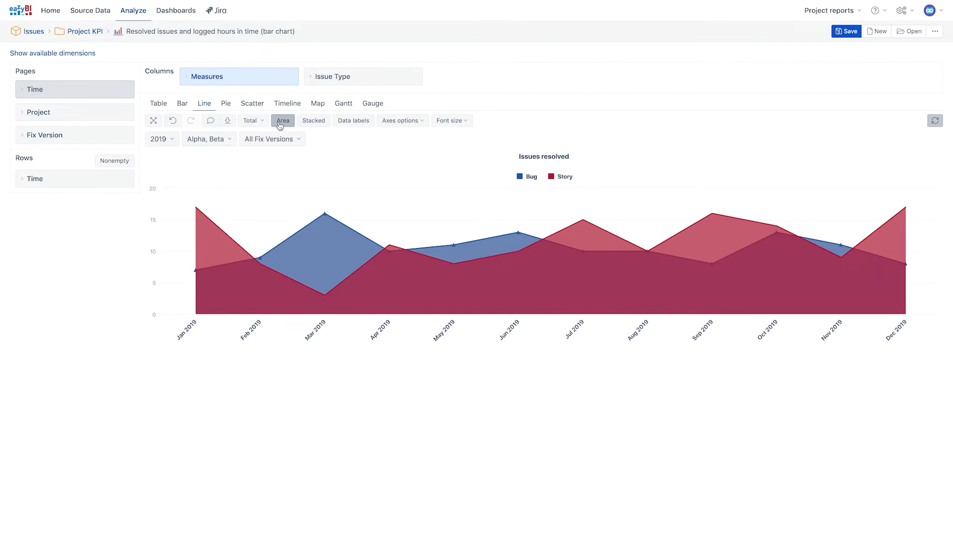
{"action": "left_click", "coordinate": [307, 124]}
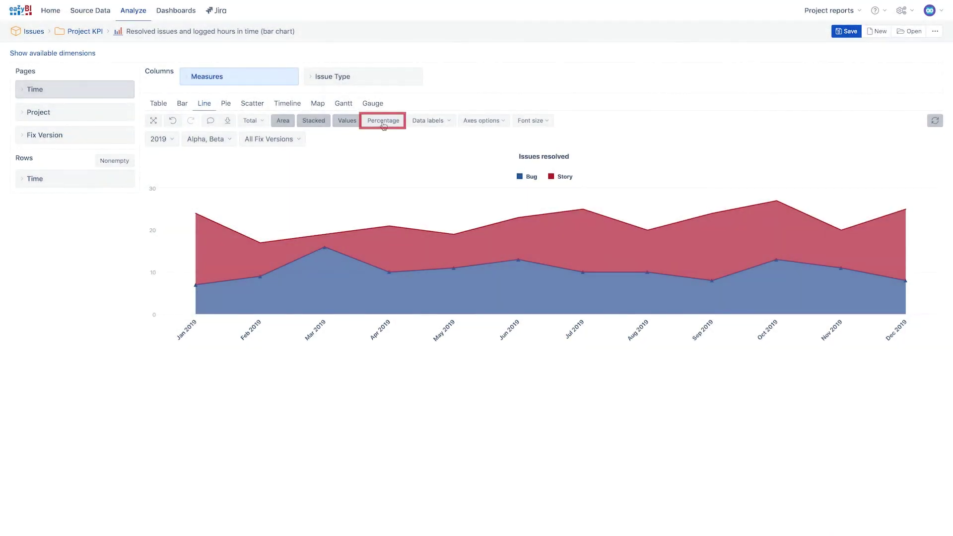
{"action": "left_click", "coordinate": [384, 121]}
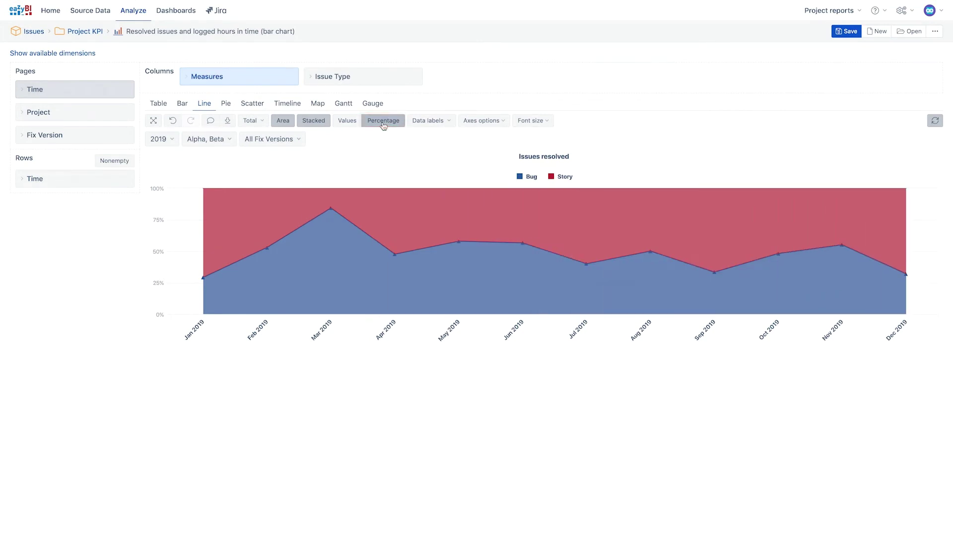
- Show swapped-axis monthly Bug-versus-Story pies with relative size, combined into one donut
{"action": "left_click", "coordinate": [232, 104]}
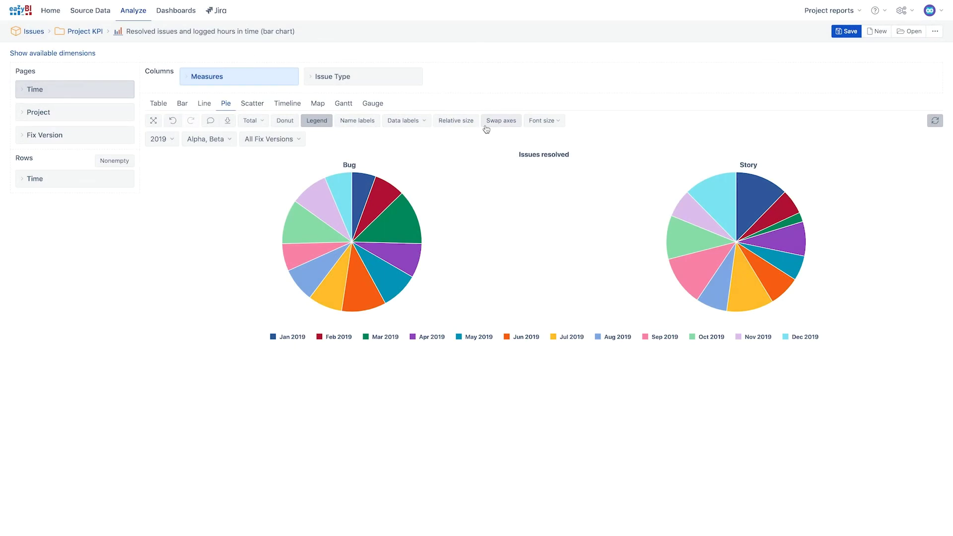
{"action": "left_click", "coordinate": [486, 129]}
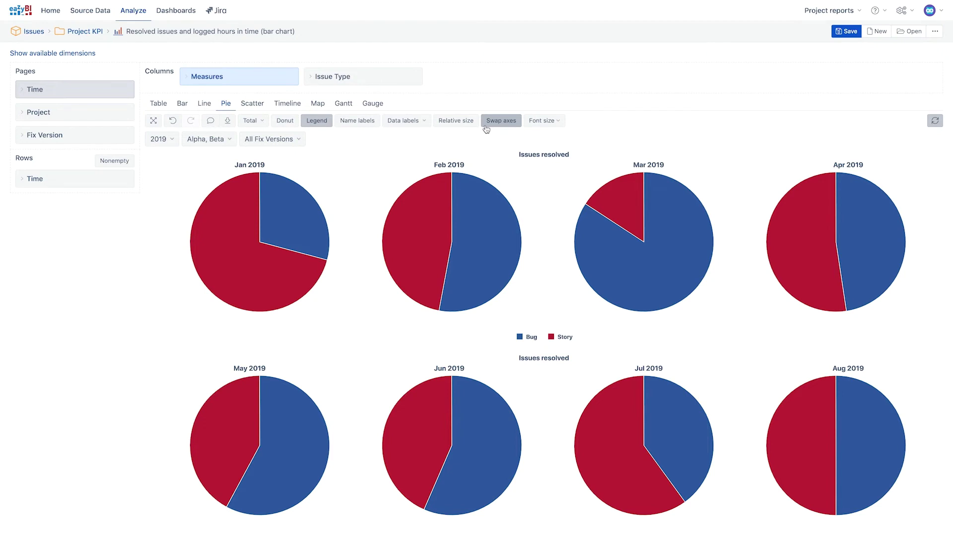
{"action": "left_click", "coordinate": [457, 121]}
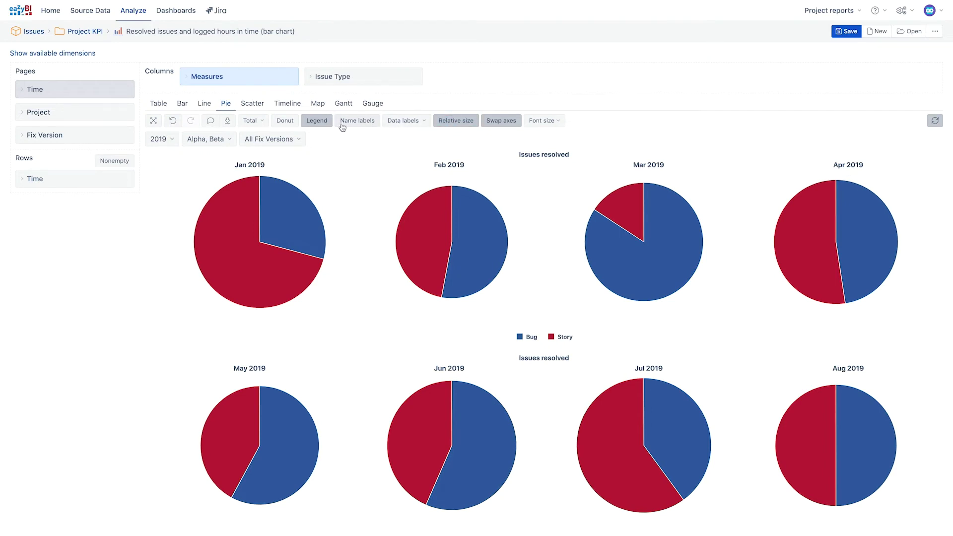
{"action": "left_click", "coordinate": [285, 121]}
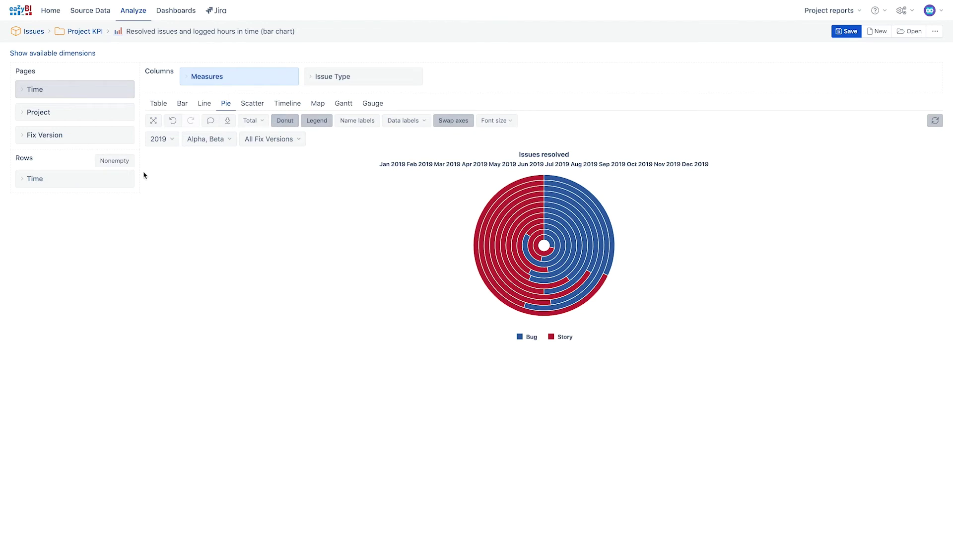
- Change the Time rows from Month to Year level, leaving a single 2019 donut ring
{"action": "left_click", "coordinate": [98, 185]}
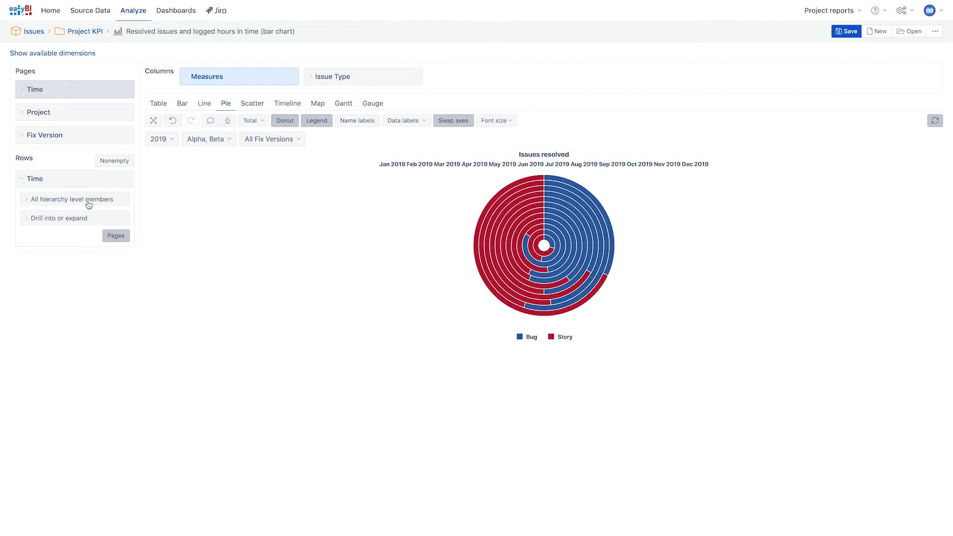
{"action": "left_click", "coordinate": [89, 200]}
{"action": "left_click", "coordinate": [48, 226]}
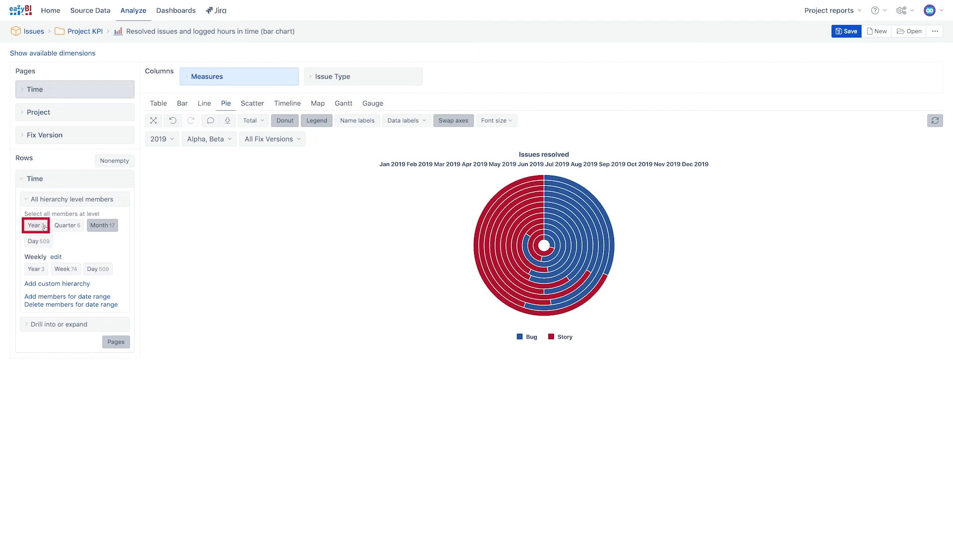
{"action": "left_click", "coordinate": [44, 226]}
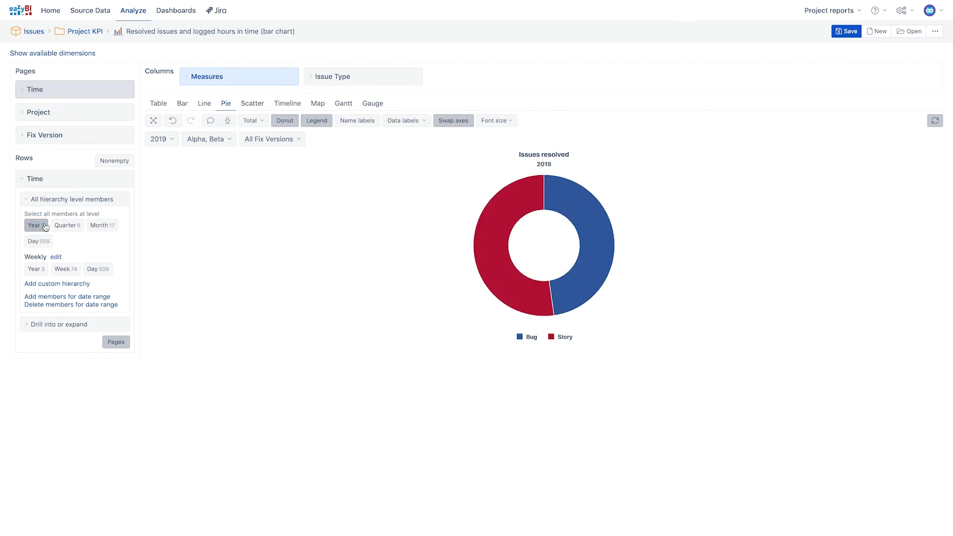
{"action": "left_click", "coordinate": [71, 180]}
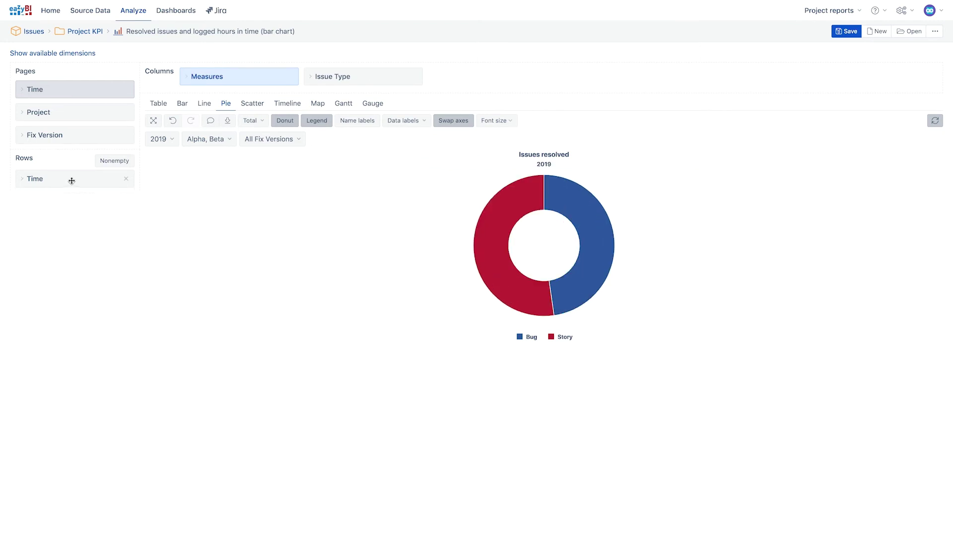